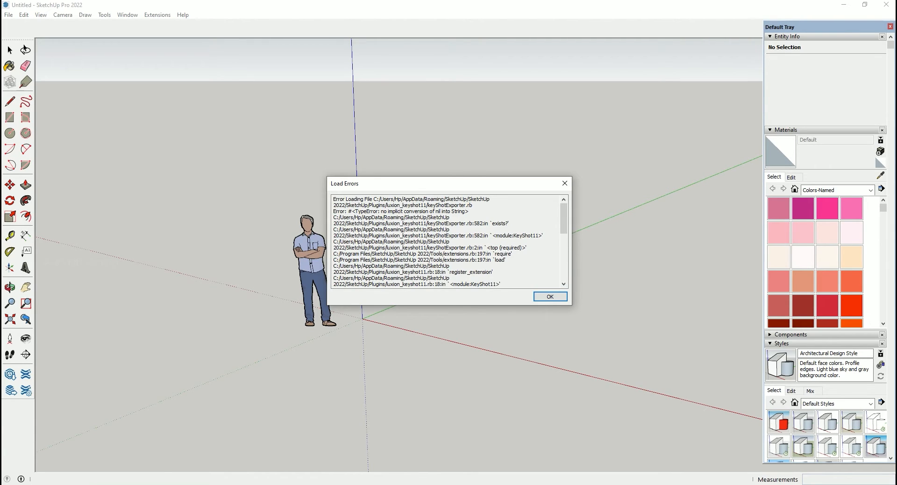
Step: Dismiss the load errors message and delete the default human figure from the model
{"action": "key", "text": "Return"}
{"action": "key", "text": "ctrl+a"}
{"action": "key", "text": "Delete"}
Step: Draw a circle with a radius of about 200.5 cm on the ground beside the origin and select its face
{"action": "key", "text": "o"}
{"action": "left_click_drag", "start_coordinate": [411, 210], "coordinate": [304, 280]}
{"action": "key", "text": "space"}
{"action": "key", "text": "c"}
{"action": "left_click", "coordinate": [581, 309]}
{"action": "left_click", "coordinate": [647, 317]}
{"action": "key", "text": "space"}
{"action": "right_click", "coordinate": [649, 324]}
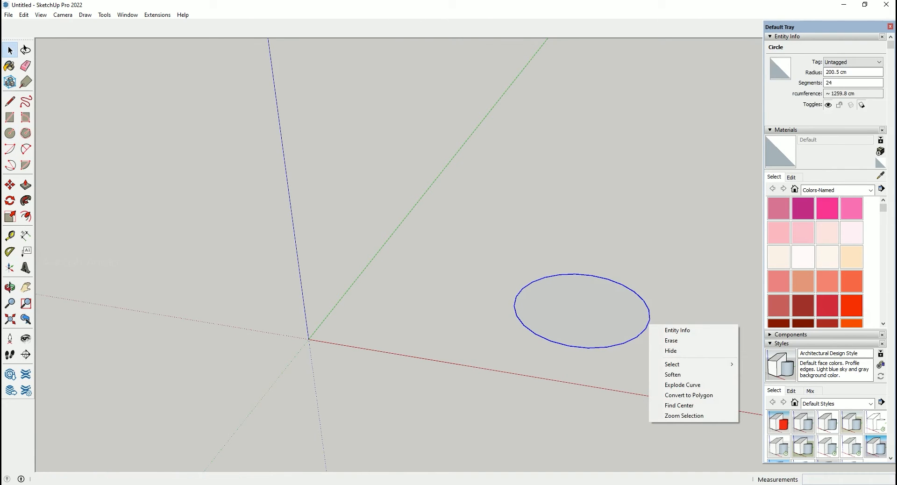
{"action": "left_click", "coordinate": [581, 310]}
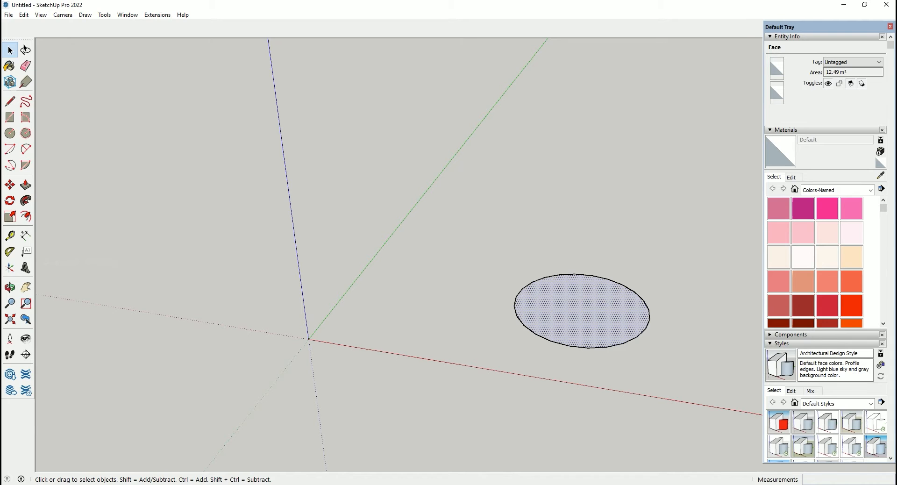
Step: Draw a diameter line straight across the circle between two opposite rim points
{"action": "scroll", "coordinate": [564, 311], "scroll_direction": "up", "scroll_amount": 3}
{"action": "mouse_move", "coordinate": [564, 311]}
{"action": "middle_mouse_down"}
{"action": "mouse_move", "coordinate": [562, 356]}
{"action": "mouse_move", "coordinate": [506, 364]}
{"action": "mouse_move", "coordinate": [565, 327]}
{"action": "middle_mouse_up"}
{"action": "key", "text": "l"}
{"action": "left_click", "coordinate": [631, 299]}
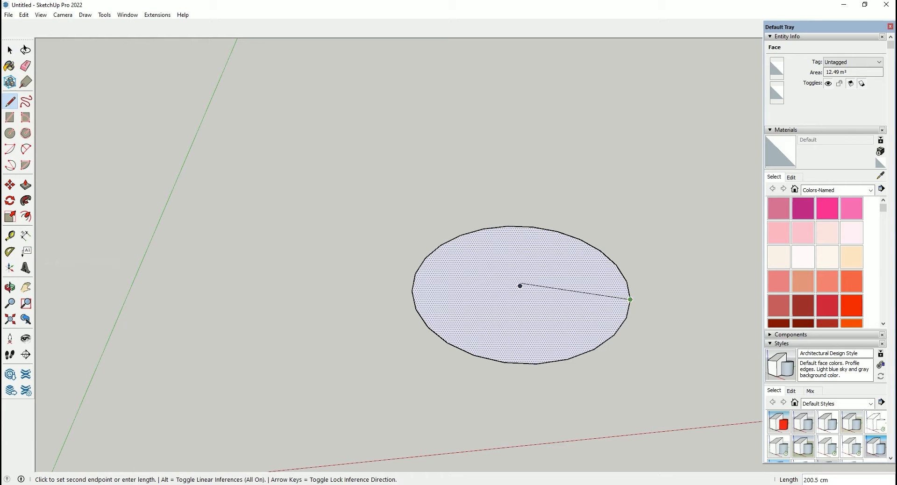
{"action": "left_click", "coordinate": [421, 275]}
{"action": "middle_click_drag", "start_coordinate": [421, 274], "coordinate": [593, 286]}
Step: Draw a vertical line up from the circle's centre and a sloping line from its top to the rim, closing a triangle
{"action": "left_click", "coordinate": [521, 265]}
{"action": "middle_click_drag", "start_coordinate": [520, 264], "coordinate": [530, 198]}
{"action": "key", "text": "Up"}
{"action": "left_click", "coordinate": [529, 222]}
{"action": "key", "text": "Escape"}
{"action": "middle_click_drag", "start_coordinate": [528, 238], "coordinate": [508, 240]}
{"action": "left_click", "coordinate": [509, 226]}
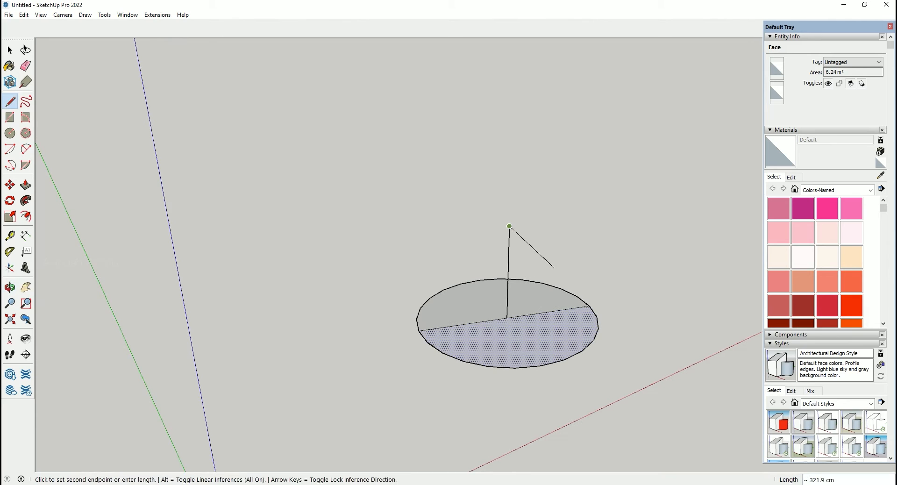
{"action": "left_click", "coordinate": [589, 305]}
{"action": "middle_click_drag", "start_coordinate": [588, 305], "coordinate": [570, 355]}
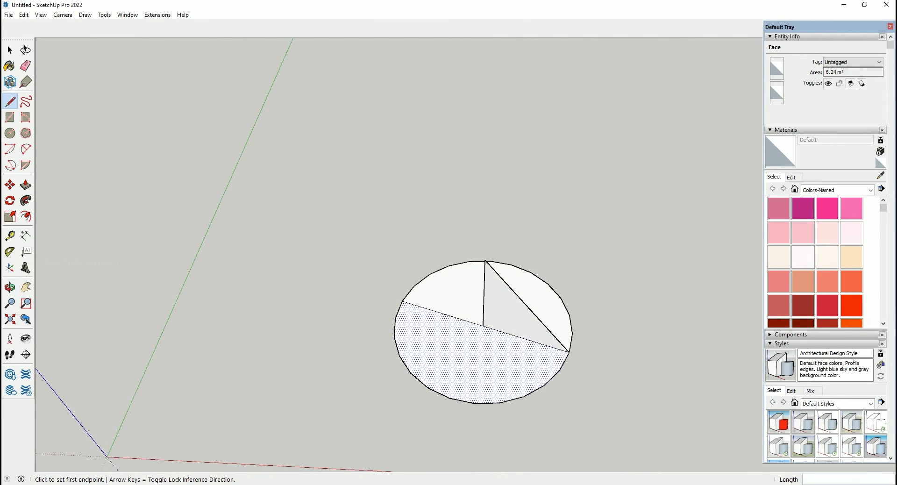
Step: Remove the circle's face and the spare half of the diameter, keeping only the rim and the upright triangle
{"action": "middle_click_drag", "start_coordinate": [478, 322], "coordinate": [478, 336]}
{"action": "left_click", "coordinate": [479, 336]}
{"action": "key", "text": "space"}
{"action": "key", "text": "e"}
{"action": "key", "text": "ctrl+z"}
{"action": "key", "text": "space"}
{"action": "key", "text": "Delete"}
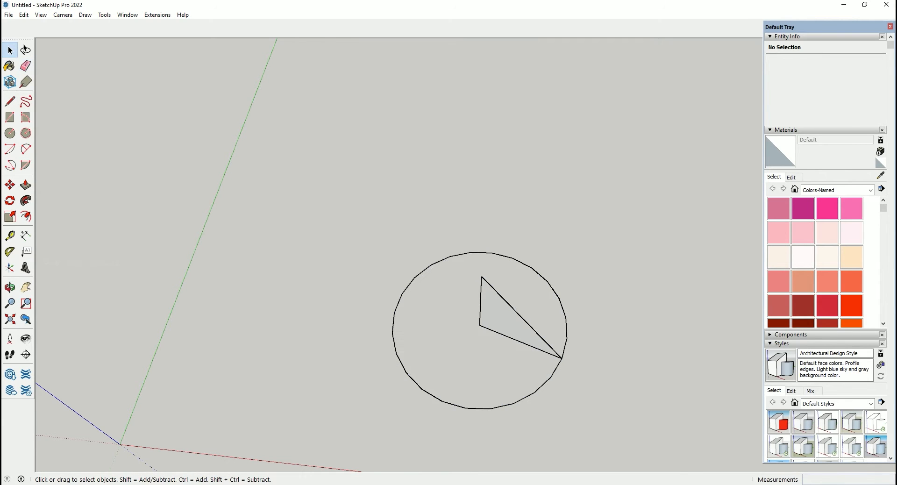
Step: Sweep the triangle around the circle's rim with Follow Me to form a cone
{"action": "left_click", "coordinate": [26, 200]}
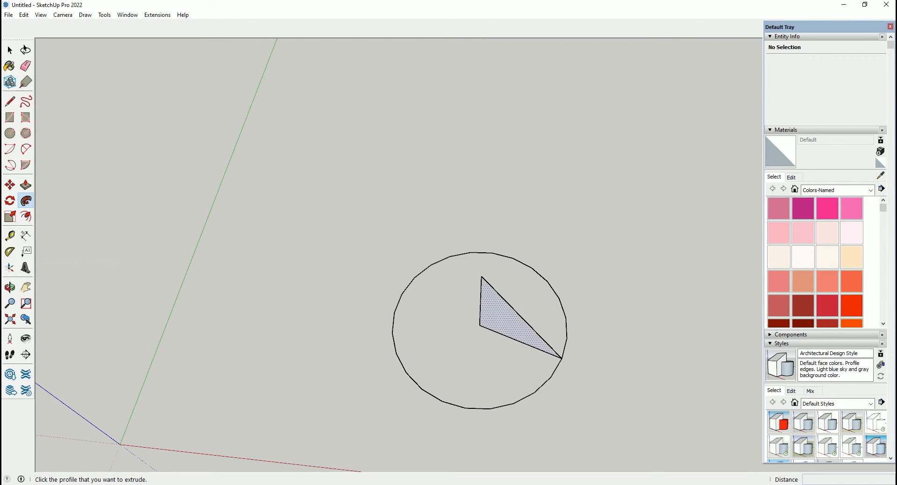
{"action": "left_click", "coordinate": [504, 318]}
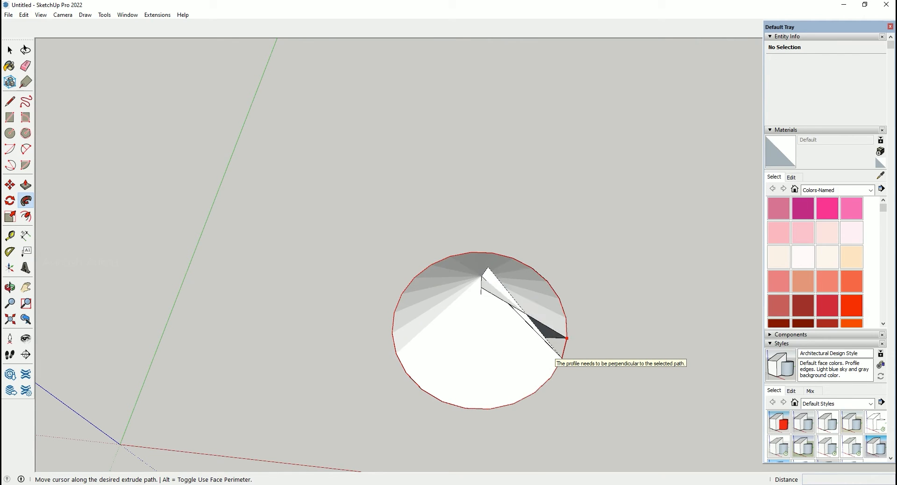
{"action": "scroll", "coordinate": [551, 372], "scroll_direction": "down", "scroll_amount": 1}
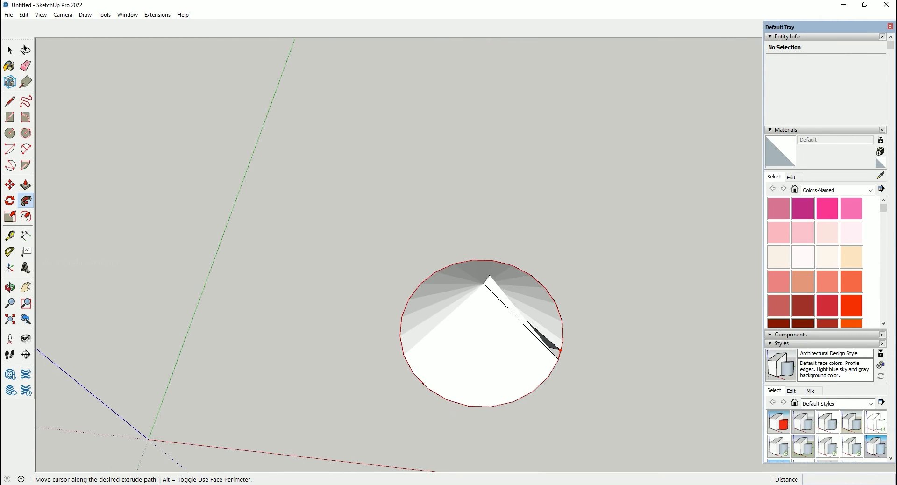
{"action": "left_click", "coordinate": [560, 350]}
{"action": "mouse_move", "coordinate": [560, 349]}
{"action": "middle_mouse_down"}
{"action": "mouse_move", "coordinate": [549, 285]}
{"action": "mouse_move", "coordinate": [523, 346]}
{"action": "mouse_move", "coordinate": [546, 341]}
{"action": "middle_mouse_up"}
Step: Group the whole cone and scale it taller along the blue axis
{"action": "key", "text": "ctrl+a"}
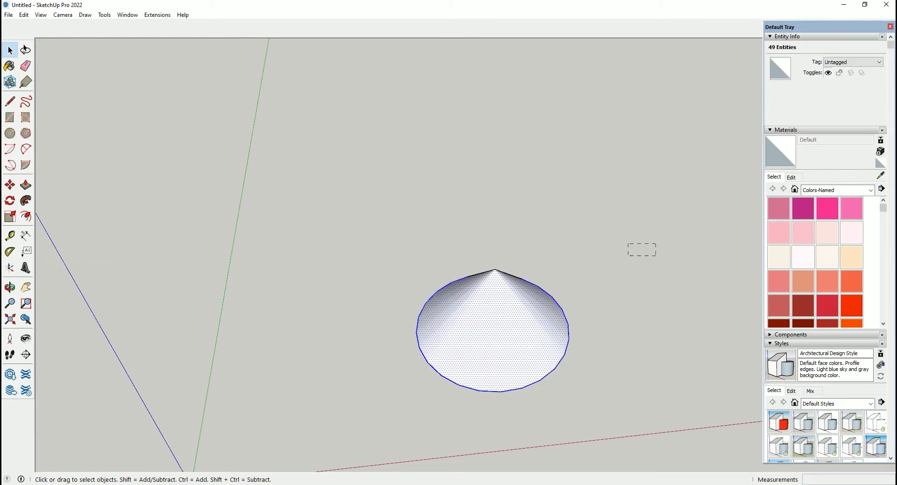
{"action": "key", "text": "ctrl+g"}
{"action": "key", "text": "s"}
{"action": "left_click", "coordinate": [495, 268]}
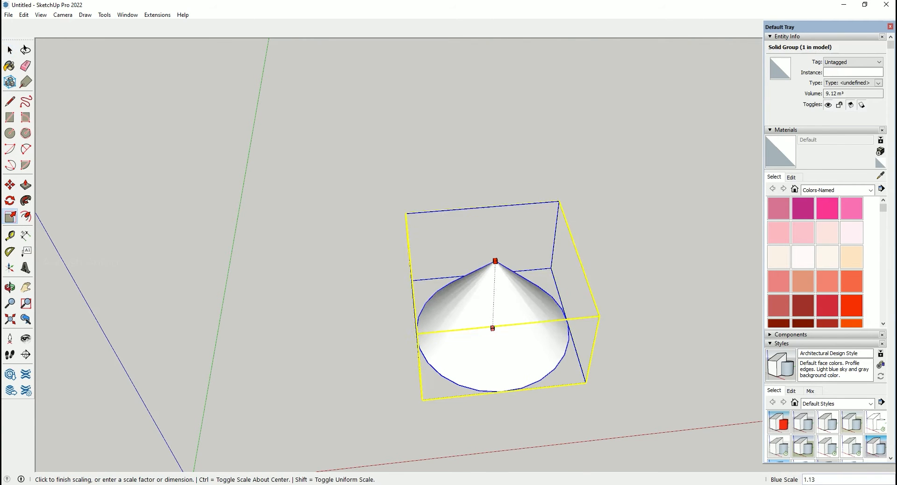
{"action": "left_click", "coordinate": [499, 178]}
{"action": "middle_click_drag", "start_coordinate": [499, 178], "coordinate": [397, 257]}
{"action": "left_click", "coordinate": [323, 186]}
Step: Copy the cone's base circle to an empty spot on the ground beside the cone
{"action": "scroll", "coordinate": [116, 364], "scroll_direction": "down", "scroll_amount": 3}
{"action": "middle_click_drag", "start_coordinate": [117, 364], "coordinate": [135, 406]}
{"action": "middle_click_drag", "start_coordinate": [327, 299], "coordinate": [317, 292], "text": "shift"}
{"action": "triple_click", "coordinate": [309, 299]}
{"action": "left_click_drag", "start_coordinate": [184, 261], "coordinate": [462, 397]}
{"action": "key", "text": "m"}
{"action": "key", "text": "ctrl"}
{"action": "left_click", "coordinate": [348, 348]}
{"action": "left_click", "coordinate": [577, 355]}
{"action": "key", "text": "space"}
{"action": "left_click", "coordinate": [645, 341]}
{"action": "scroll", "coordinate": [575, 332], "scroll_direction": "up", "scroll_amount": 3}
{"action": "right_click", "coordinate": [514, 309]}
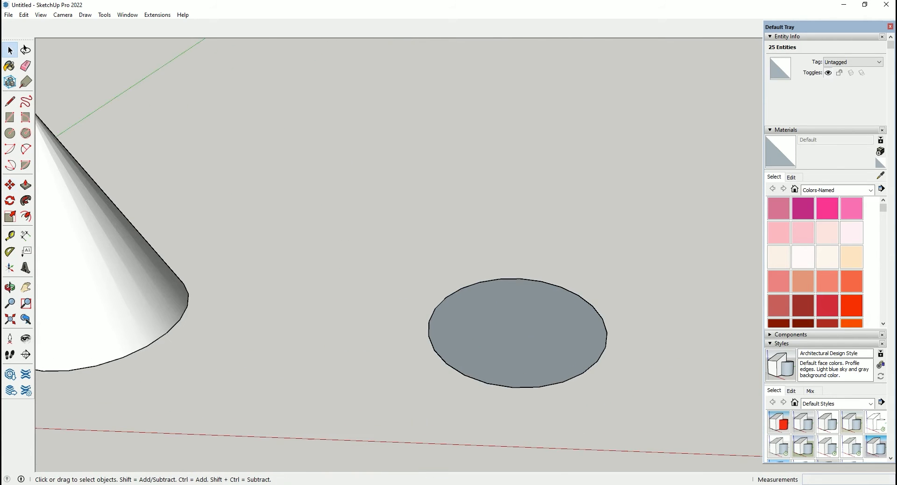
{"action": "left_click", "coordinate": [554, 378]}
{"action": "middle_click_drag", "start_coordinate": [556, 379], "coordinate": [502, 400]}
{"action": "key", "text": "l"}
{"action": "left_click", "coordinate": [565, 323]}
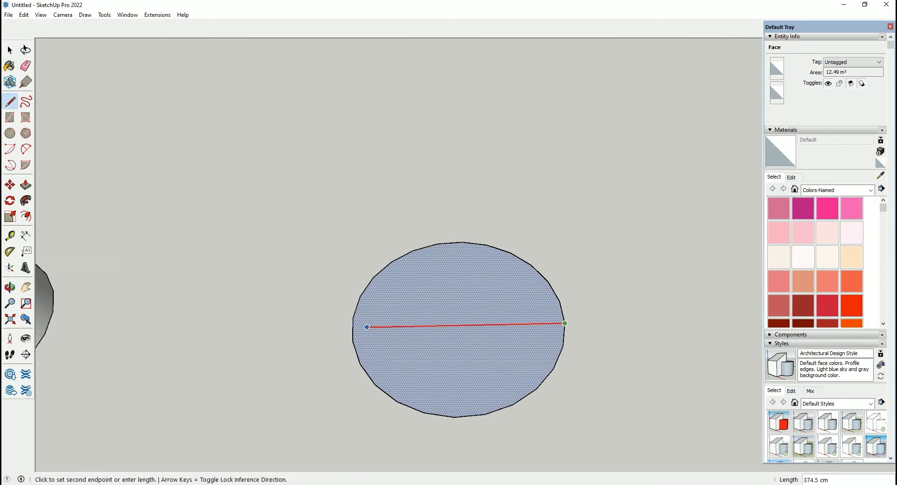
{"action": "left_click", "coordinate": [353, 328]}
{"action": "scroll", "coordinate": [425, 321], "scroll_direction": "down", "scroll_amount": 2}
{"action": "middle_click_drag", "start_coordinate": [425, 321], "coordinate": [439, 341]}
{"action": "key", "text": "ctrl+z"}
{"action": "left_click", "coordinate": [532, 319]}
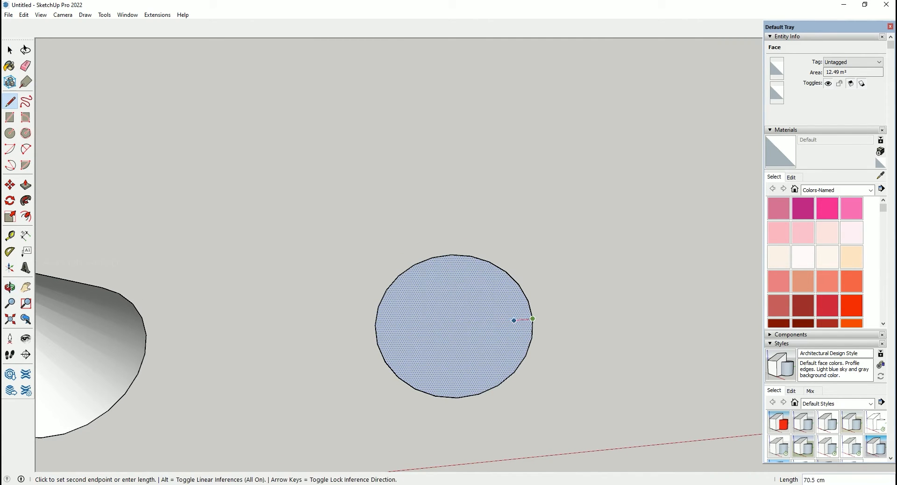
{"action": "scroll", "coordinate": [450, 325], "scroll_direction": "down", "scroll_amount": 5}
{"action": "key", "text": "Escape"}
Step: Draw a line from the copied circle's rim through its centre to the far side and erase the part outside the rim
{"action": "scroll", "coordinate": [456, 323], "scroll_direction": "up", "scroll_amount": 3}
{"action": "left_click", "coordinate": [491, 320]}
{"action": "left_click", "coordinate": [456, 322]}
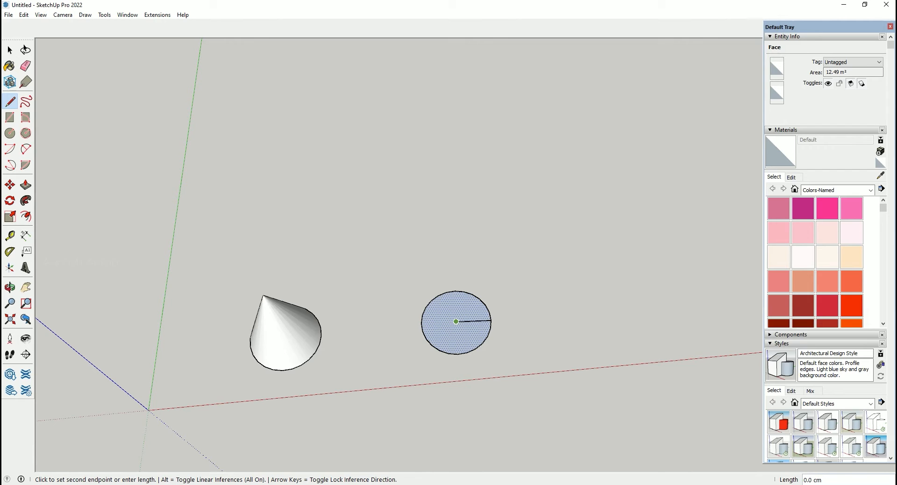
{"action": "left_click", "coordinate": [378, 324]}
{"action": "key", "text": "e"}
{"action": "left_click", "coordinate": [399, 323]}
Step: Draw a 200 cm vertical line up from the copied circle's centre along the blue axis
{"action": "scroll", "coordinate": [460, 320], "scroll_direction": "up", "scroll_amount": 2}
{"action": "middle_click_drag", "start_coordinate": [460, 319], "coordinate": [453, 252]}
{"action": "scroll", "coordinate": [454, 322], "scroll_direction": "up", "scroll_amount": 1}
{"action": "key", "text": "l"}
{"action": "left_click", "coordinate": [455, 326]}
{"action": "scroll", "coordinate": [454, 326], "scroll_direction": "down", "scroll_amount": 1}
{"action": "key", "text": "Up"}
{"action": "key", "text": "Up"}
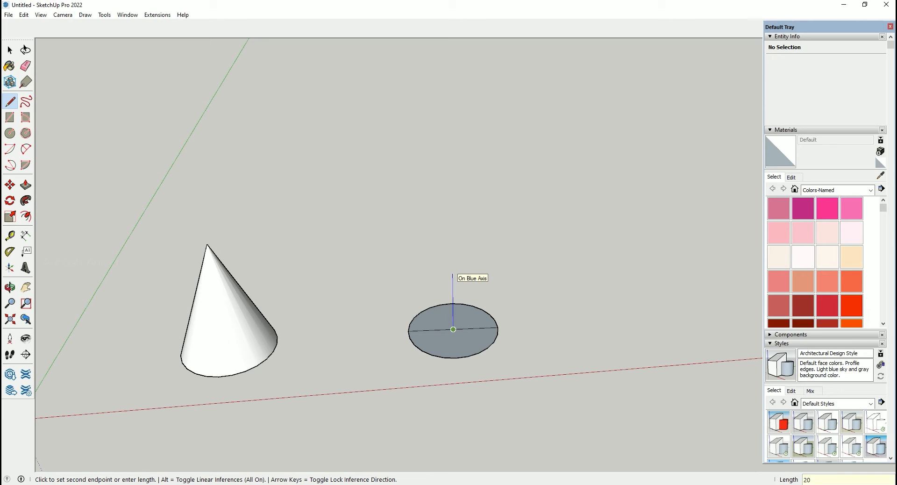
{"action": "type", "text": "200"}
{"action": "key", "text": "Return"}
{"action": "left_click", "coordinate": [25, 149]}
{"action": "scroll", "coordinate": [471, 311], "scroll_direction": "up", "scroll_amount": 2}
{"action": "left_click", "coordinate": [449, 290]}
{"action": "left_click", "coordinate": [502, 331]}
{"action": "middle_click_drag", "start_coordinate": [501, 331], "coordinate": [539, 309]}
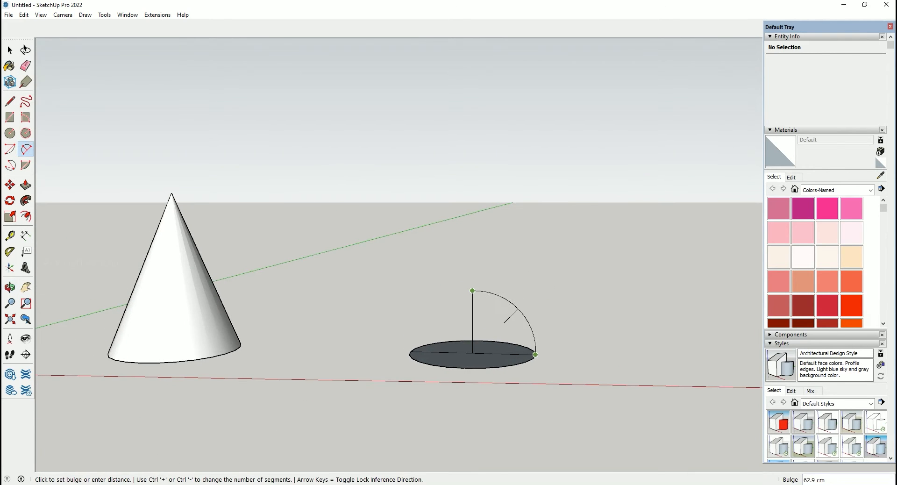
{"action": "key", "text": "Escape"}
Step: Draw a horizontal line from the upright's top to above the rim, and a vertical line down to the rim
{"action": "key", "text": "l"}
{"action": "left_click", "coordinate": [472, 290]}
{"action": "left_click", "coordinate": [536, 291]}
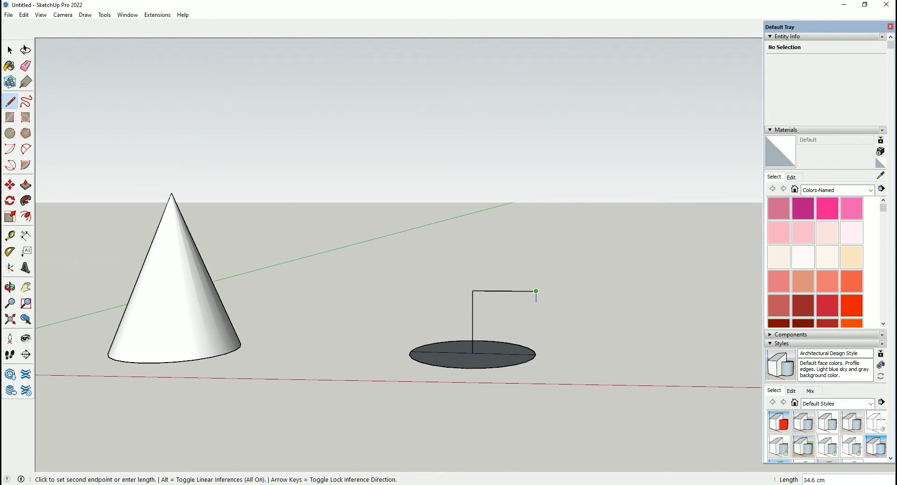
Step: Try to round the outlined profile with a two-point arc from the upright's top to the circle's rim
{"action": "left_click", "coordinate": [26, 148]}
{"action": "left_click", "coordinate": [472, 291]}
{"action": "left_click", "coordinate": [536, 354]}
{"action": "middle_click_drag", "start_coordinate": [442, 229], "coordinate": [493, 297]}
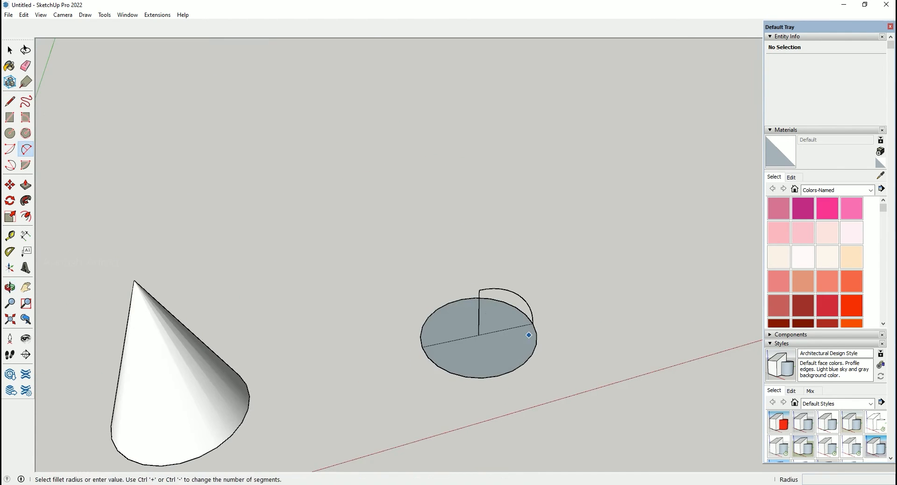
Step: Erase the half of the diameter outside the arc outline and delete the circle's face
{"action": "scroll", "coordinate": [492, 297], "scroll_direction": "up", "scroll_amount": 2}
{"action": "key", "text": "space"}
{"action": "key", "text": "e"}
{"action": "left_click", "coordinate": [445, 348]}
{"action": "key", "text": "space"}
{"action": "left_click", "coordinate": [509, 319]}
{"action": "key", "text": "Delete"}
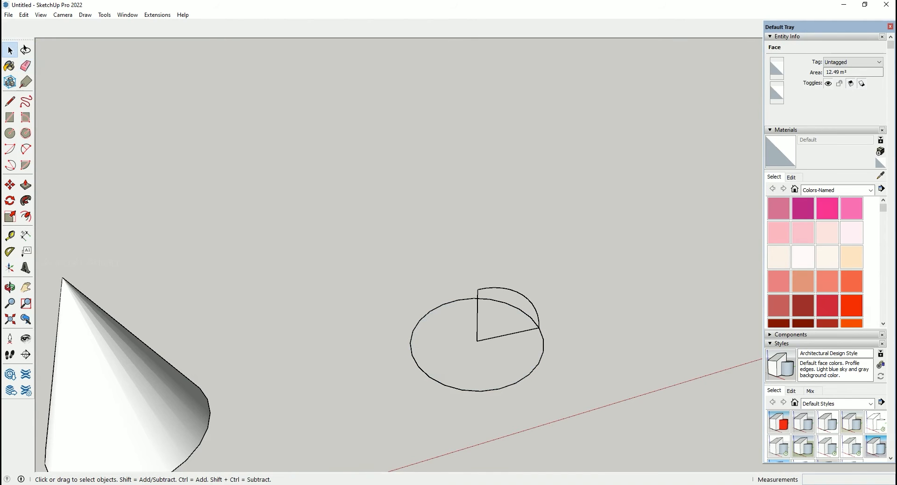
Step: Try to create the missing profile face by retracing its straight edges between the centre, rim and upright's top
{"action": "key", "text": "e"}
{"action": "key", "text": "l"}
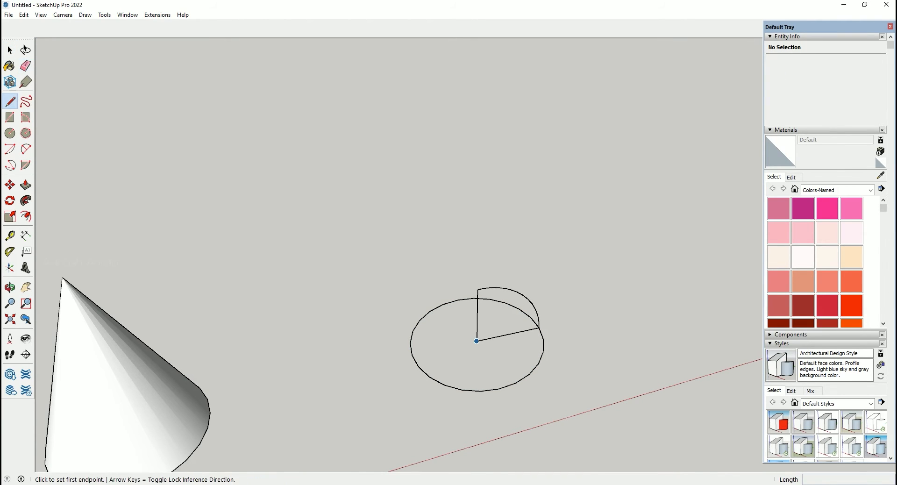
{"action": "left_click", "coordinate": [477, 340]}
{"action": "left_click", "coordinate": [539, 327]}
{"action": "left_click", "coordinate": [478, 289]}
{"action": "left_click", "coordinate": [476, 341]}
Step: Retrace the upright line and draw a vertical 200.5 by 200 cm rectangle from its top to the circle's rim
{"action": "scroll", "coordinate": [476, 341], "scroll_direction": "up", "scroll_amount": 3}
{"action": "mouse_move", "coordinate": [477, 341]}
{"action": "middle_mouse_down"}
{"action": "mouse_move", "coordinate": [438, 263]}
{"action": "mouse_move", "coordinate": [303, 281]}
{"action": "mouse_move", "coordinate": [468, 294]}
{"action": "middle_mouse_up"}
{"action": "left_click", "coordinate": [476, 336]}
{"action": "left_click", "coordinate": [477, 245]}
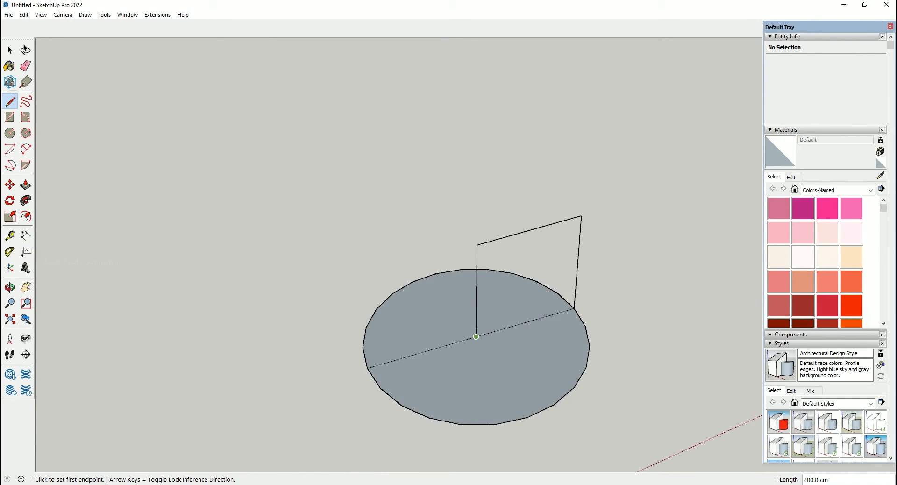
{"action": "key", "text": "r"}
{"action": "left_click", "coordinate": [477, 245]}
{"action": "left_click", "coordinate": [574, 309]}
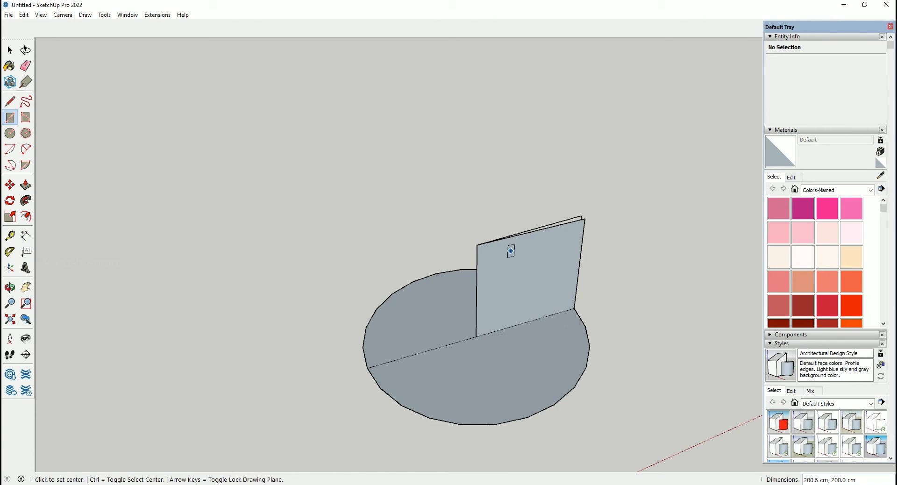
Step: Round the rectangle's upper outer corner with an arc from the upright's top to the rim, trimming off the corner
{"action": "key", "text": "e"}
{"action": "mouse_move", "coordinate": [514, 289]}
{"action": "middle_mouse_down"}
{"action": "mouse_move", "coordinate": [530, 301]}
{"action": "mouse_move", "coordinate": [523, 301]}
{"action": "middle_mouse_up"}
{"action": "key", "text": "a"}
{"action": "left_click", "coordinate": [481, 250]}
{"action": "double_click", "coordinate": [572, 299]}
Step: Erase the spare half of the diameter and delete the circle's face, leaving the rim and the quarter-round profile
{"action": "key", "text": "space"}
{"action": "key", "text": "e"}
{"action": "left_click", "coordinate": [443, 348]}
{"action": "key", "text": "space"}
{"action": "left_click", "coordinate": [446, 360]}
{"action": "key", "text": "Delete"}
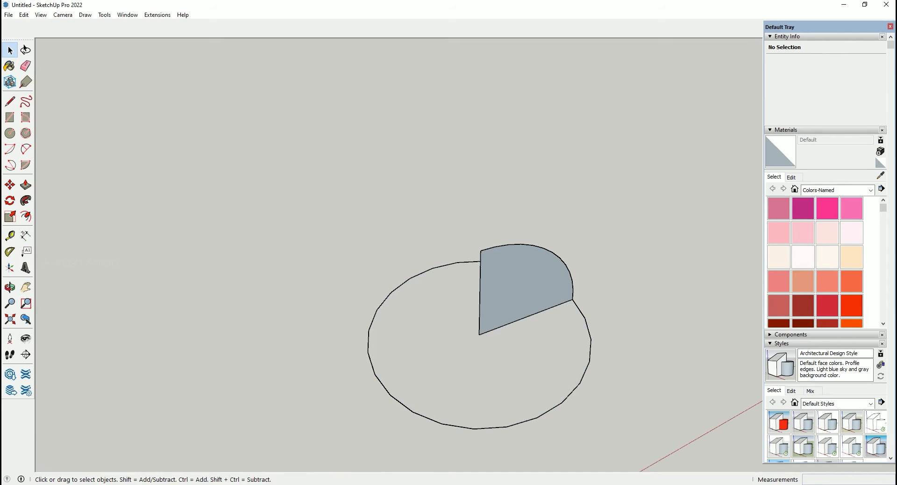
Step: Sweep the quarter-round profile around the circle's rim with Follow Me to form a dome
{"action": "key", "text": "shift+f"}
{"action": "left_click", "coordinate": [523, 290]}
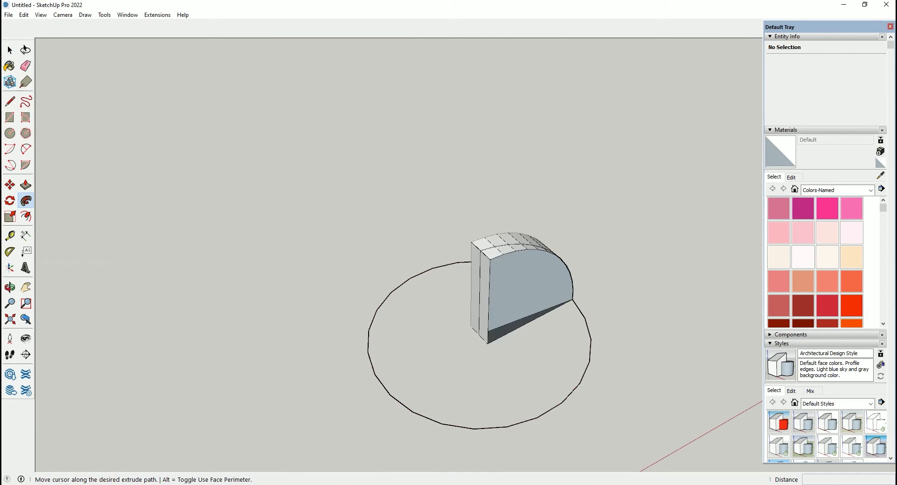
{"action": "scroll", "coordinate": [406, 417], "scroll_direction": "down", "scroll_amount": 3}
{"action": "middle_click_drag", "start_coordinate": [403, 415], "coordinate": [413, 419]}
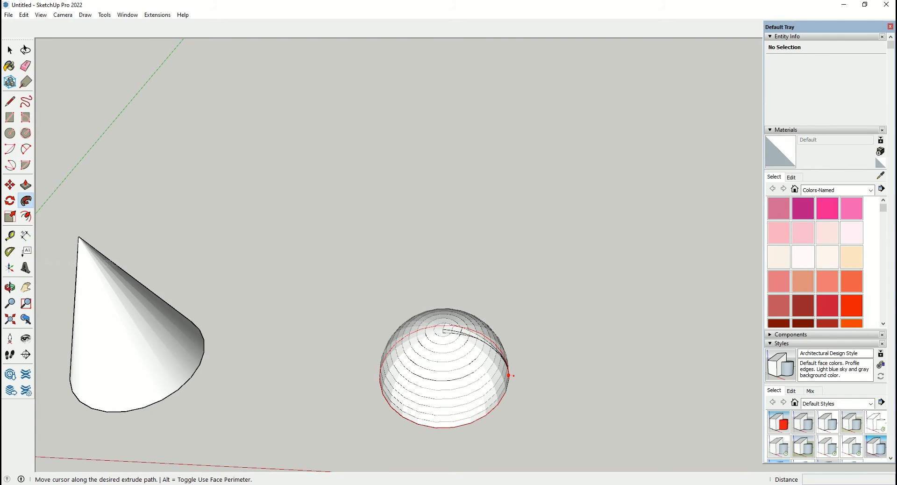
{"action": "left_click", "coordinate": [506, 380]}
{"action": "middle_click_drag", "start_coordinate": [500, 373], "coordinate": [491, 284]}
Step: Select all of the dome's connected geometry and make it a group
{"action": "key", "text": "space"}
{"action": "left_click", "coordinate": [460, 304]}
{"action": "triple_click", "coordinate": [483, 326]}
{"action": "key", "text": "ctrl+g"}
Step: Copy the dome group to below the original and flip the copy along the group's blue axis
{"action": "key", "text": "m"}
{"action": "left_click", "coordinate": [501, 322]}
{"action": "key", "text": "ctrl"}
{"action": "left_click", "coordinate": [490, 369]}
{"action": "key", "text": "space"}
{"action": "right_click", "coordinate": [488, 370]}
{"action": "mouse_move", "coordinate": [525, 341]}
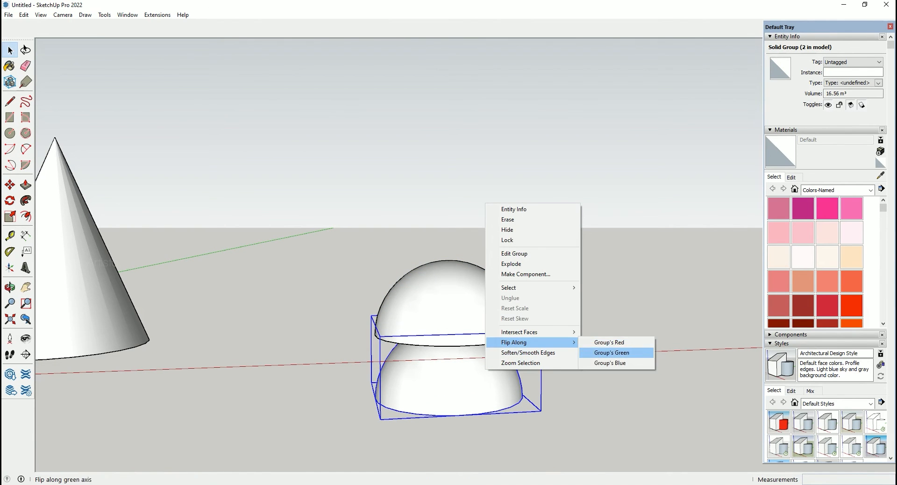
{"action": "left_click", "coordinate": [610, 362]}
Step: Move the flipped dome so that its flat face meets the upper dome's base, forming a full sphere
{"action": "middle_click_drag", "start_coordinate": [494, 360], "coordinate": [493, 347]}
{"action": "scroll", "coordinate": [493, 348], "scroll_direction": "up", "scroll_amount": 2}
{"action": "key", "text": "m"}
{"action": "left_click", "coordinate": [480, 348]}
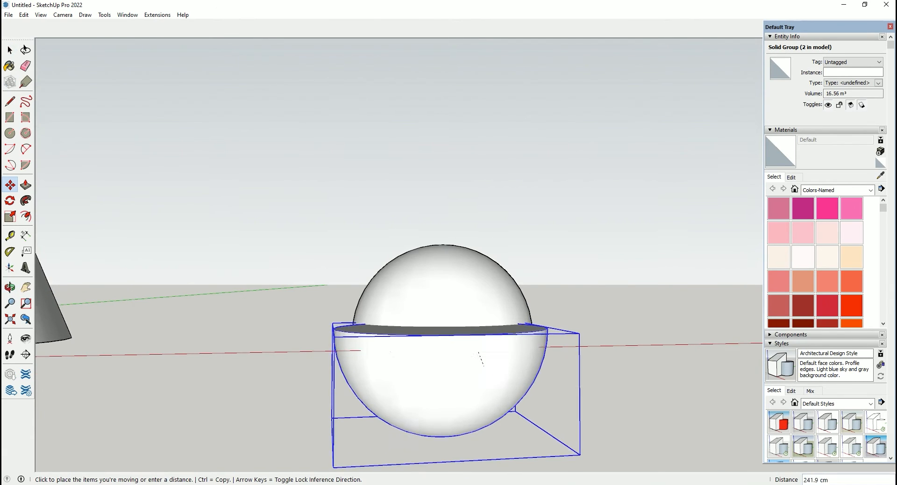
{"action": "left_click", "coordinate": [479, 365]}
{"action": "scroll", "coordinate": [480, 365], "scroll_direction": "up", "scroll_amount": 1}
{"action": "left_click", "coordinate": [479, 365]}
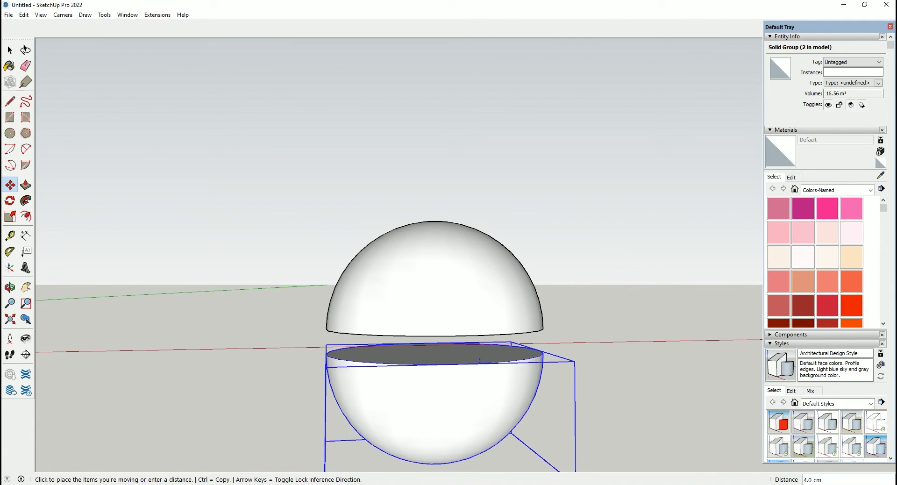
{"action": "left_click", "coordinate": [499, 310]}
Step: Select both dome halves and move them upward together, clear of the ground
{"action": "scroll", "coordinate": [499, 309], "scroll_direction": "down", "scroll_amount": 3}
{"action": "key", "text": "space"}
{"action": "left_click", "coordinate": [558, 306]}
{"action": "middle_click_drag", "start_coordinate": [558, 306], "coordinate": [556, 351]}
{"action": "left_click_drag", "start_coordinate": [551, 270], "coordinate": [481, 348]}
{"action": "middle_click_drag", "start_coordinate": [481, 348], "coordinate": [480, 322]}
{"action": "key", "text": "m"}
{"action": "left_click", "coordinate": [480, 320]}
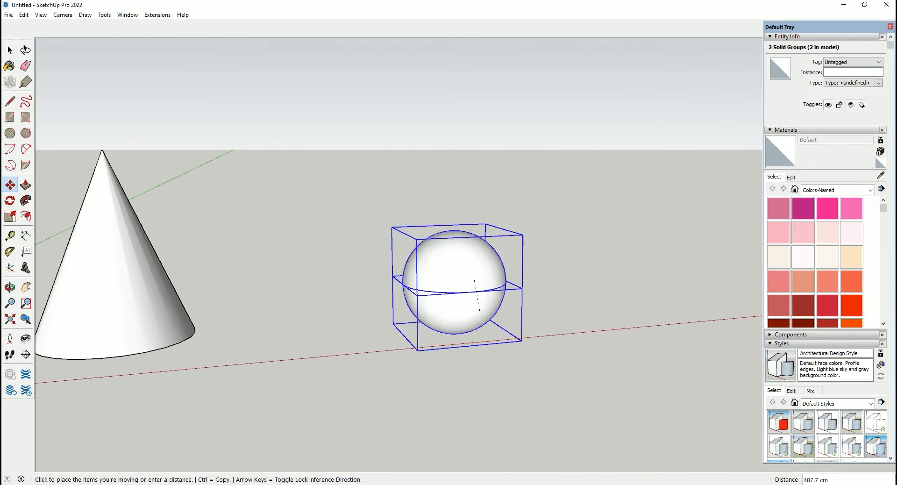
{"action": "left_click", "coordinate": [480, 209]}
Step: Explode the two dome groups and regroup all of their geometry as one sphere
{"action": "key", "text": "space"}
{"action": "right_click", "coordinate": [480, 210]}
{"action": "left_click", "coordinate": [505, 258]}
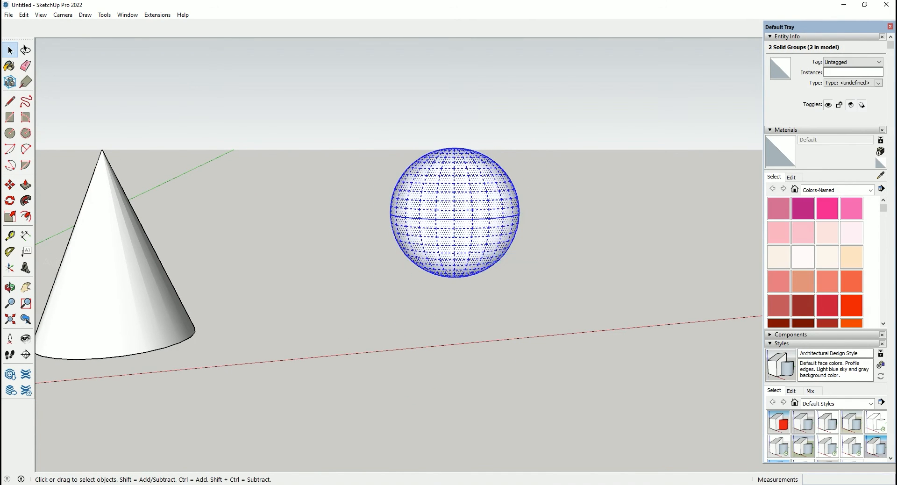
{"action": "right_click", "coordinate": [492, 213]}
{"action": "left_click", "coordinate": [523, 293]}
Step: Soften the sphere's edges, raising the angle between normals to 86.8 degrees
{"action": "scroll", "coordinate": [826, 248], "scroll_direction": "down", "scroll_amount": 10}
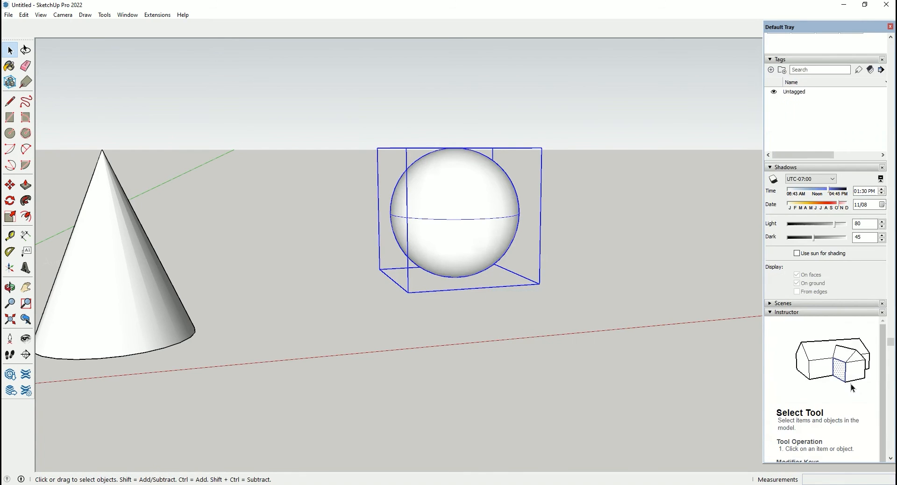
{"action": "left_click_drag", "start_coordinate": [782, 424], "coordinate": [785, 424]}
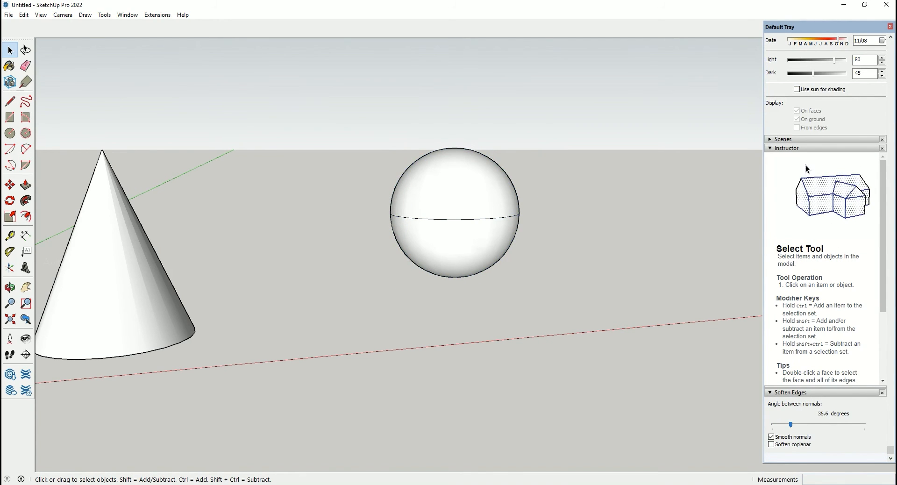
{"action": "left_click_drag", "start_coordinate": [806, 169], "coordinate": [804, 193]}
{"action": "triple_click", "coordinate": [452, 197]}
{"action": "mouse_move", "coordinate": [806, 424]}
{"action": "left_mouse_down"}
{"action": "mouse_move", "coordinate": [797, 424]}
{"action": "mouse_move", "coordinate": [817, 425]}
{"action": "left_mouse_up"}
Step: Try to erase the seam edge around the sphere's middle, and undo the erasure
{"action": "left_click", "coordinate": [537, 233]}
{"action": "left_click", "coordinate": [467, 243]}
{"action": "key", "text": "e"}
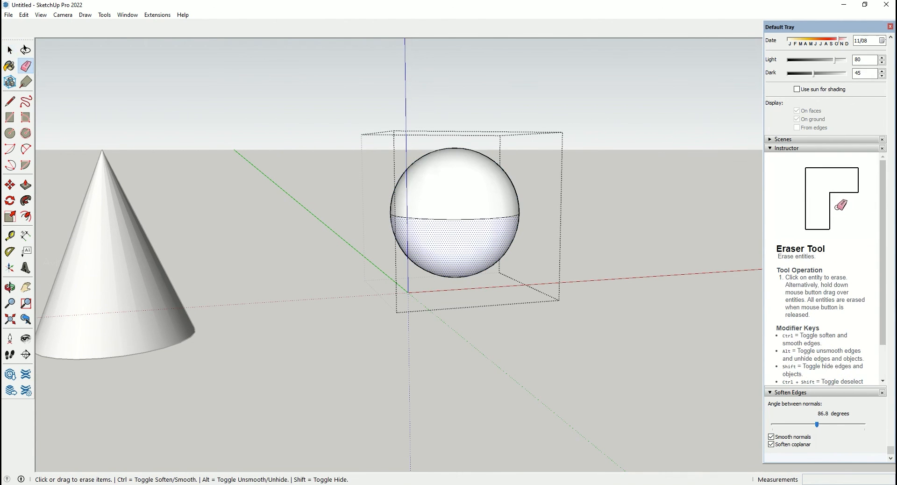
{"action": "left_click", "coordinate": [460, 219]}
{"action": "key", "text": "ctrl+z"}
Step: Reselect the sphere's geometry and lower its softening angle between normals to about 33 degrees
{"action": "mouse_move", "coordinate": [460, 234]}
{"action": "middle_mouse_down"}
{"action": "mouse_move", "coordinate": [481, 203]}
{"action": "mouse_move", "coordinate": [540, 299]}
{"action": "middle_mouse_up"}
{"action": "key", "text": "space"}
{"action": "key", "text": "Escape"}
{"action": "scroll", "coordinate": [458, 234], "scroll_direction": "up", "scroll_amount": 2}
{"action": "triple_click", "coordinate": [467, 234]}
{"action": "left_click_drag", "start_coordinate": [817, 424], "coordinate": [791, 424]}
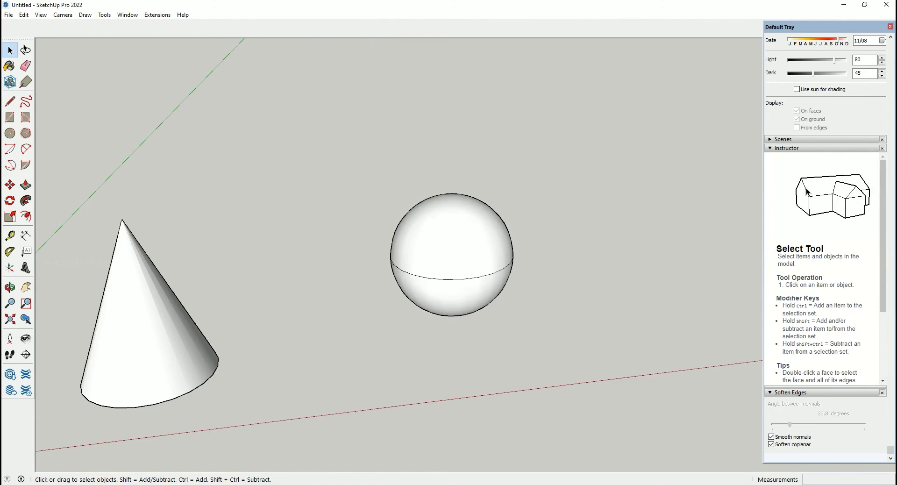
Step: Turn off the display of profiles in the edge style
{"action": "middle_click_drag", "start_coordinate": [355, 243], "coordinate": [254, 257]}
{"action": "left_click", "coordinate": [41, 15]}
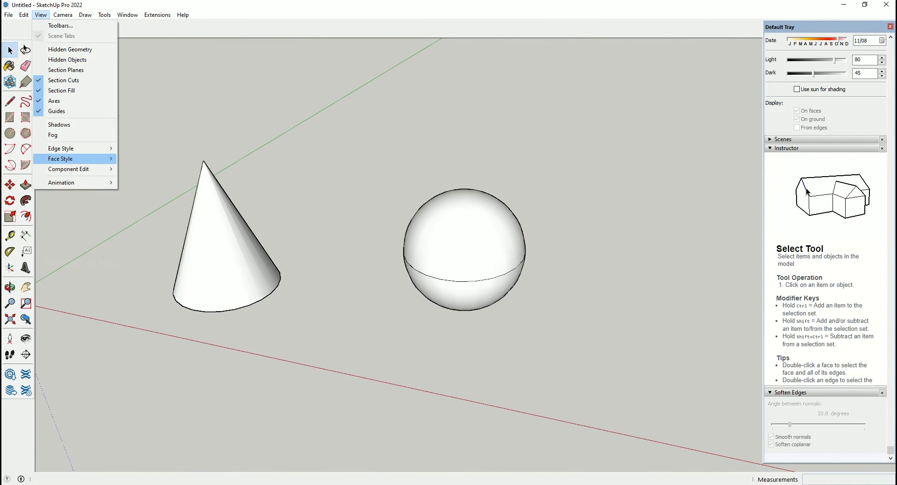
{"action": "mouse_move", "coordinate": [75, 149]}
{"action": "left_click", "coordinate": [140, 172]}
Step: Hide the edges in the edge style to inspect both solids, and show them again
{"action": "left_click", "coordinate": [41, 15]}
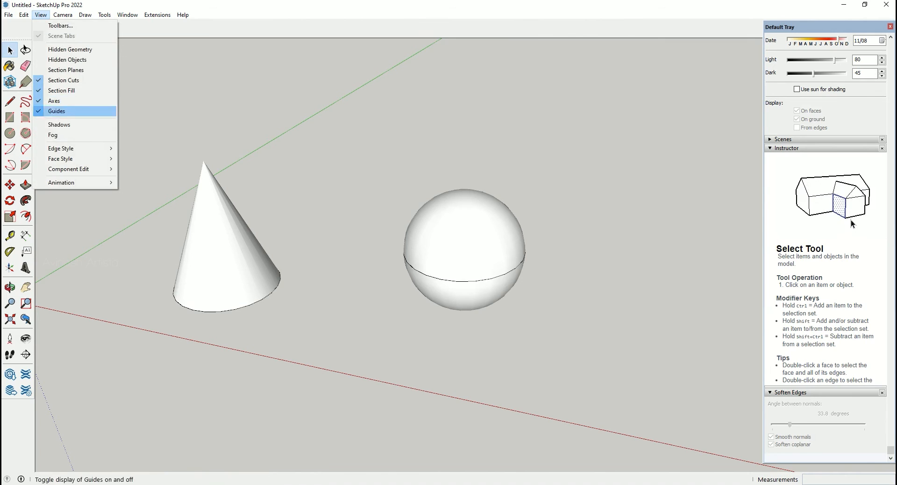
{"action": "left_click", "coordinate": [139, 149]}
{"action": "mouse_move", "coordinate": [253, 233]}
{"action": "middle_mouse_down"}
{"action": "mouse_move", "coordinate": [295, 150]}
{"action": "mouse_move", "coordinate": [196, 140]}
{"action": "mouse_move", "coordinate": [236, 229]}
{"action": "middle_mouse_up"}
{"action": "left_click", "coordinate": [40, 15]}
{"action": "mouse_move", "coordinate": [75, 148]}
{"action": "left_click", "coordinate": [138, 148]}
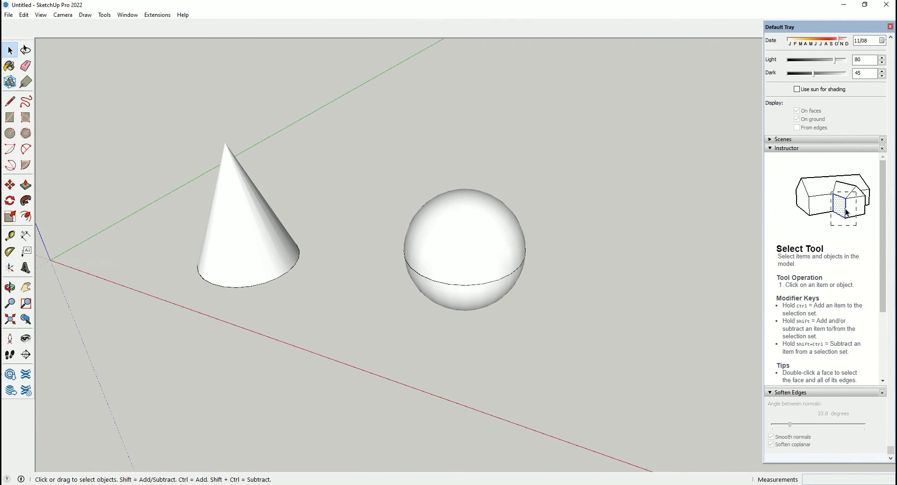
Step: Place a copy of the sphere beside the original, on the side away from the cone
{"action": "middle_click_drag", "start_coordinate": [397, 250], "coordinate": [492, 267]}
{"action": "scroll", "coordinate": [493, 268], "scroll_direction": "down", "scroll_amount": 3}
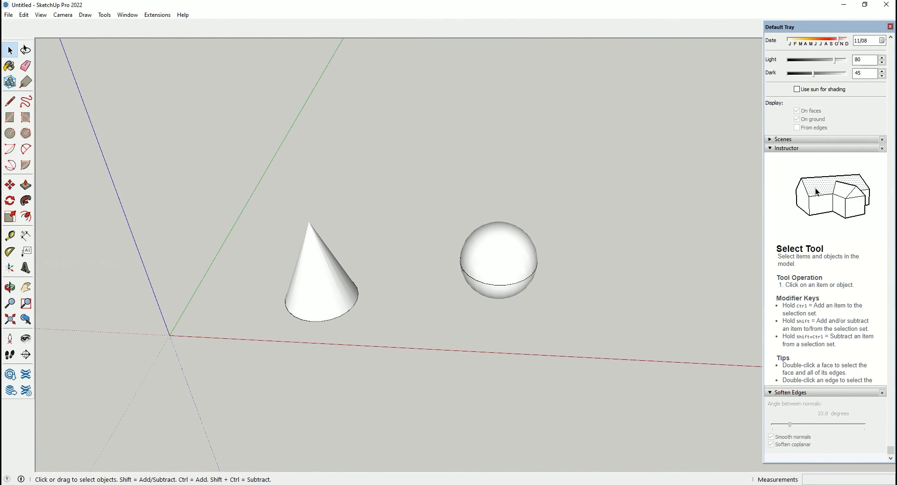
{"action": "key", "text": "m"}
{"action": "left_click", "coordinate": [494, 286]}
{"action": "key", "text": "ctrl"}
{"action": "left_click", "coordinate": [583, 291]}
Step: Scale up the copied sphere so that it is much larger than the original
{"action": "key", "text": "space"}
{"action": "key", "text": "s"}
{"action": "left_click", "coordinate": [618, 219]}
{"action": "left_click", "coordinate": [729, 80]}
{"action": "key", "text": "space"}
Step: Move the enlarged sphere downward
{"action": "left_click", "coordinate": [756, 107]}
{"action": "middle_click_drag", "start_coordinate": [687, 280], "coordinate": [661, 200]}
{"action": "left_click", "coordinate": [652, 204]}
{"action": "key", "text": "m"}
{"action": "left_click", "coordinate": [652, 204]}
{"action": "left_click", "coordinate": [653, 235]}
{"action": "middle_click_drag", "start_coordinate": [652, 235], "coordinate": [653, 303]}
{"action": "key", "text": "space"}
{"action": "middle_click_drag", "start_coordinate": [607, 261], "coordinate": [646, 381]}
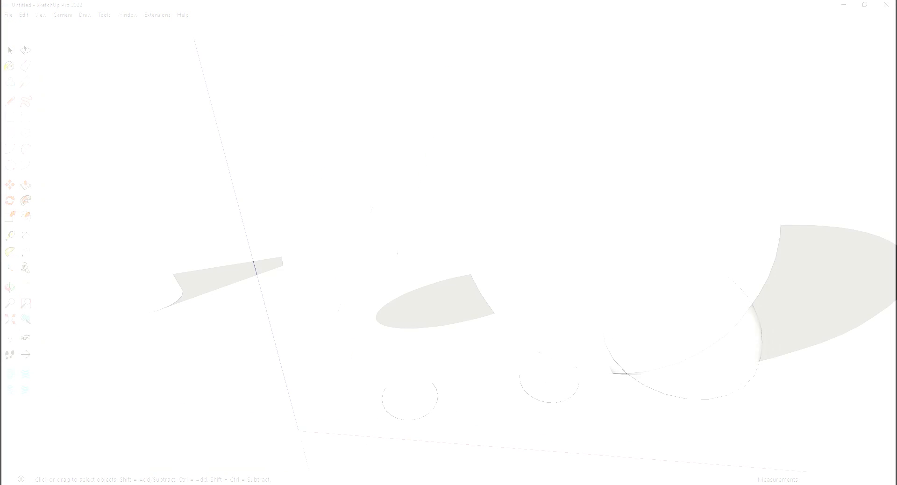